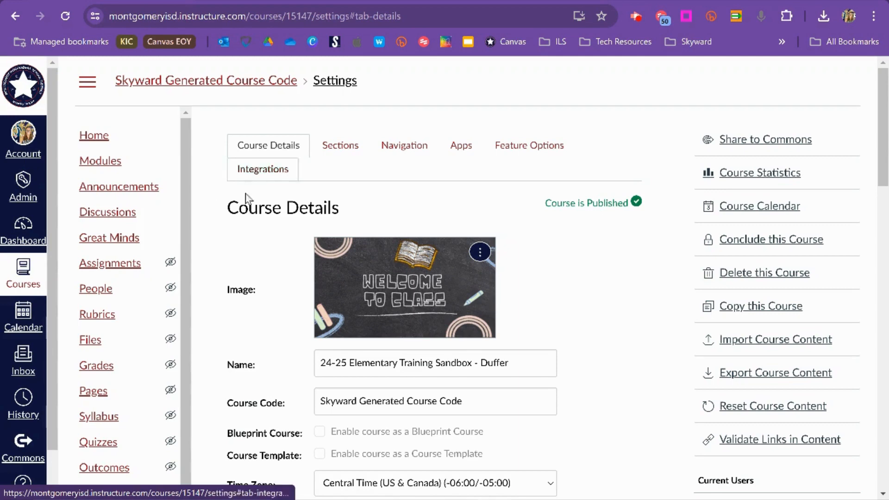
Step: Open the Dashboard in a new browser tab while keeping the course settings open
{"action": "scroll", "coordinate": [125, 262], "scroll_direction": "down", "scroll_amount": 1}
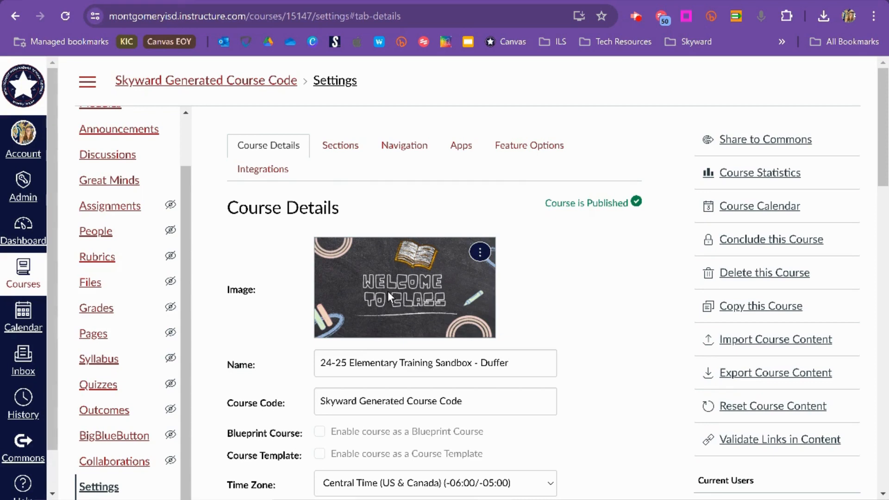
{"action": "right_click", "coordinate": [25, 230]}
{"action": "left_click", "coordinate": [61, 243]}
{"action": "left_click", "coordinate": [24, 227]}
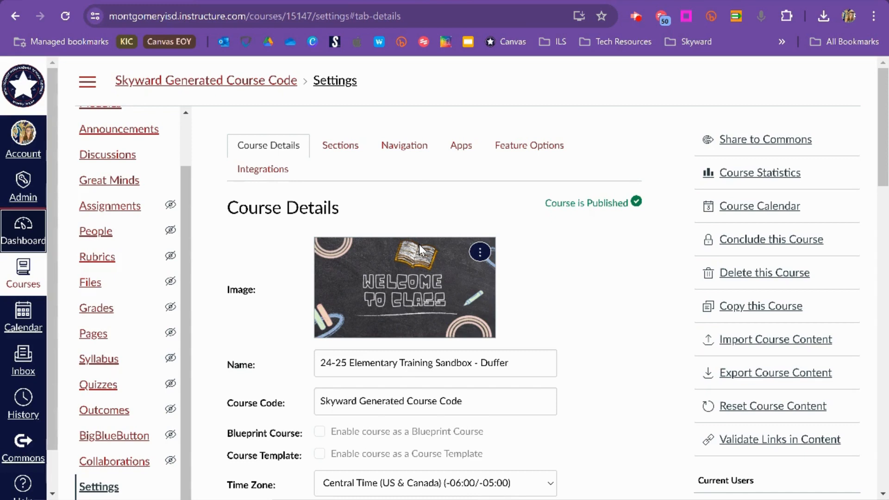
Step: Check the recommended image sizes in Google Slides and the course card design in Canva, and return to the course settings
{"action": "left_click", "coordinate": [446, 0]}
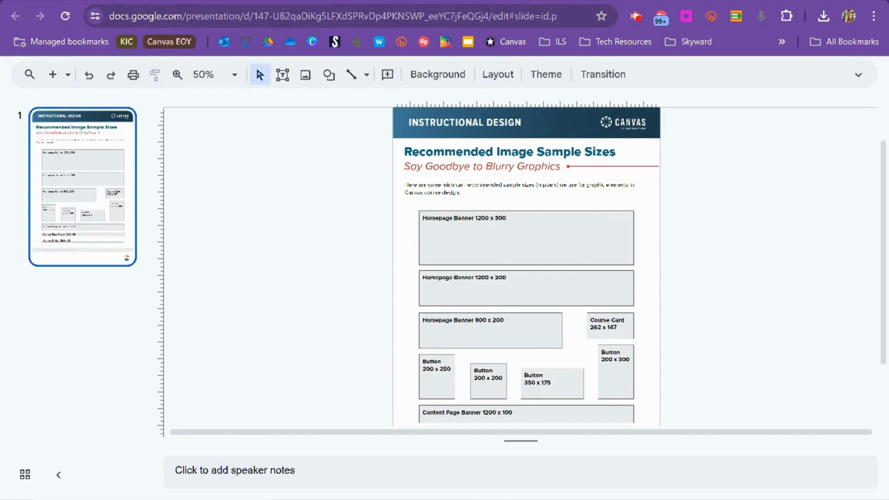
{"action": "key", "text": "ctrl+shift+Tab"}
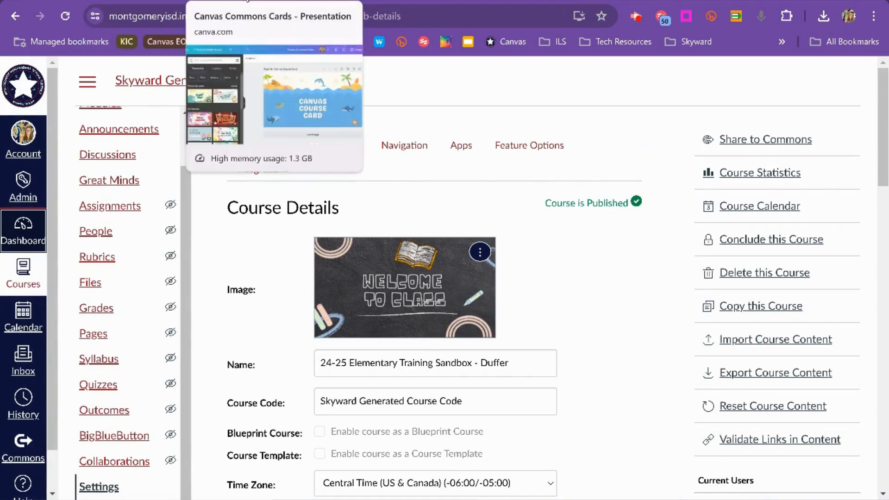
{"action": "left_click", "coordinate": [247, 0]}
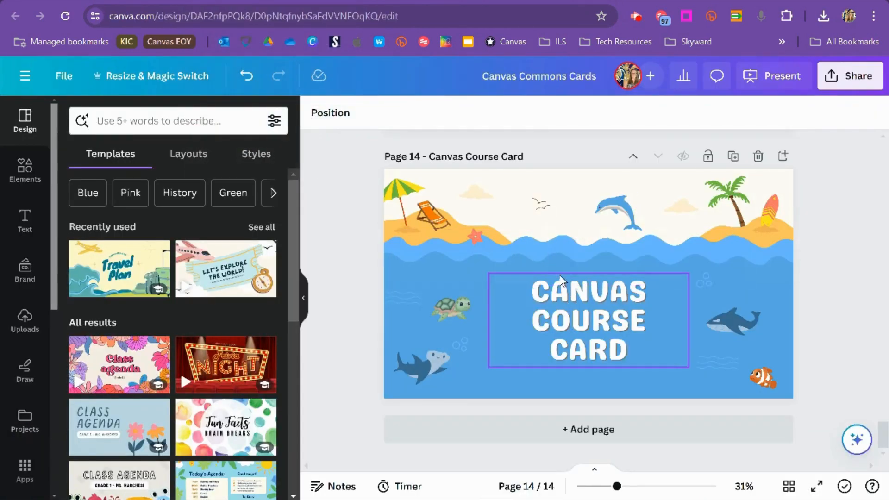
{"action": "left_click", "coordinate": [118, 0]}
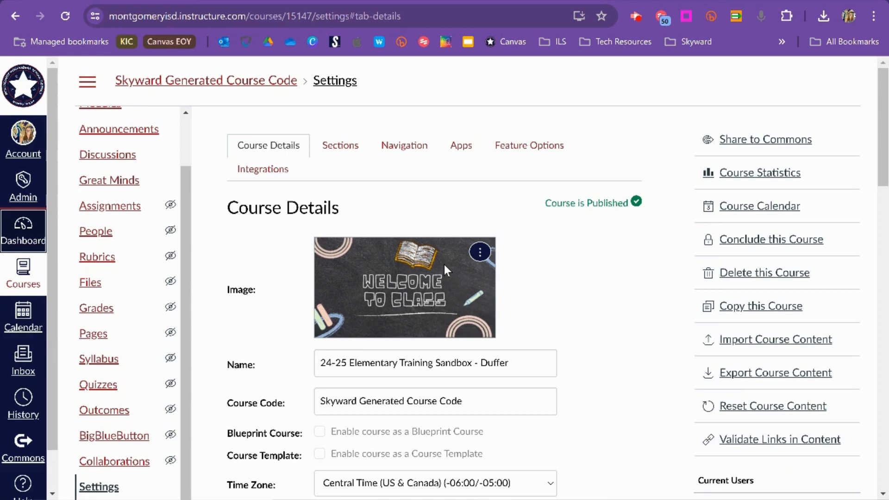
Step: Replace the course image by uploading Canvas Course Card.png from the Downloads folder
{"action": "left_click", "coordinate": [486, 253]}
{"action": "left_click", "coordinate": [487, 253]}
{"action": "left_click", "coordinate": [488, 258]}
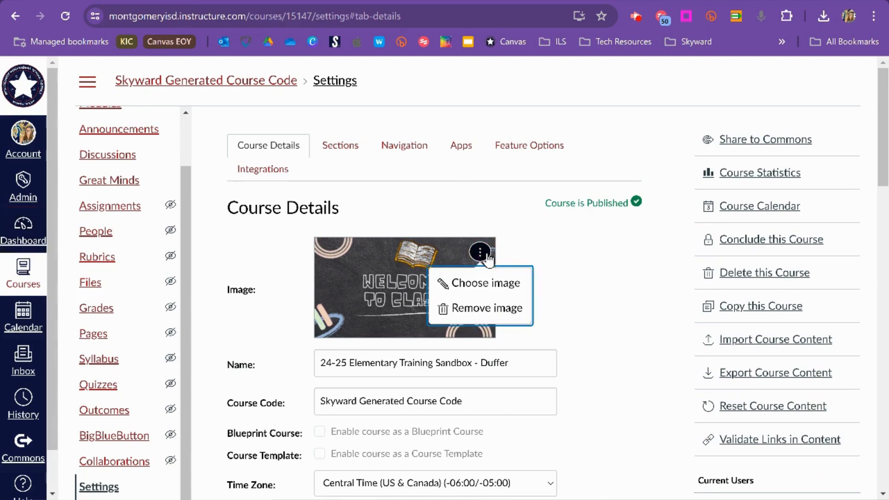
{"action": "left_click", "coordinate": [472, 289]}
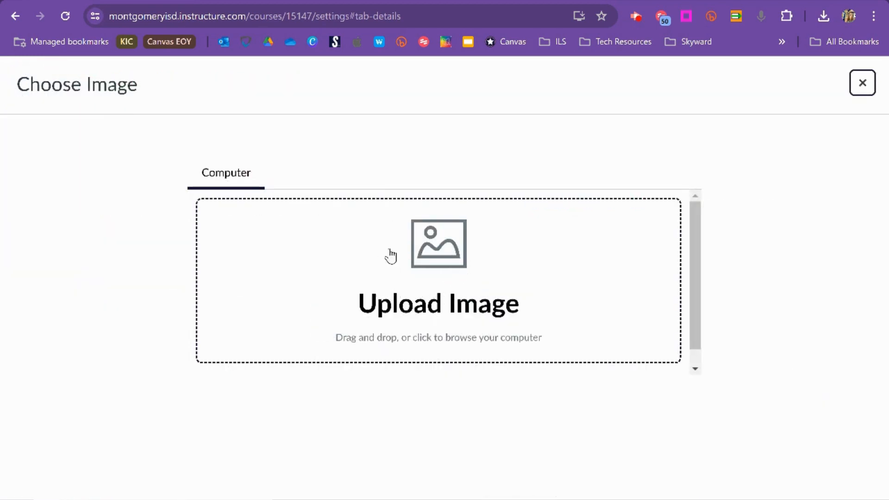
{"action": "left_click", "coordinate": [445, 253]}
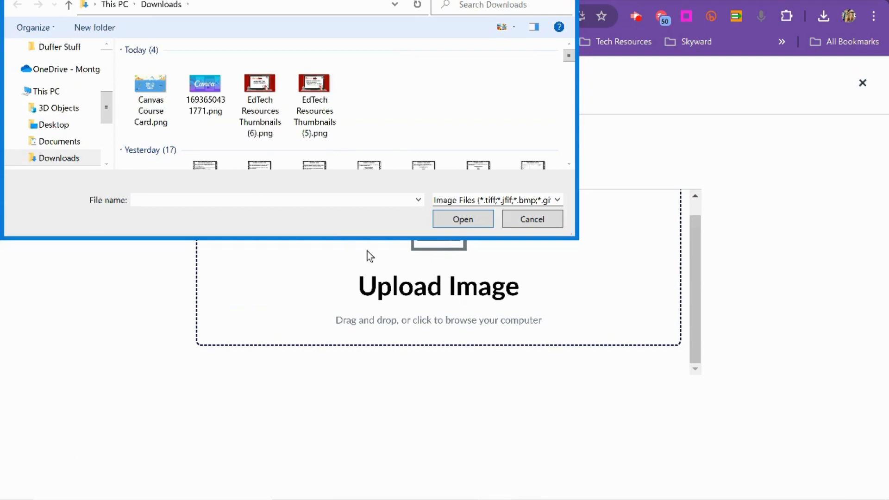
{"action": "left_click", "coordinate": [151, 106]}
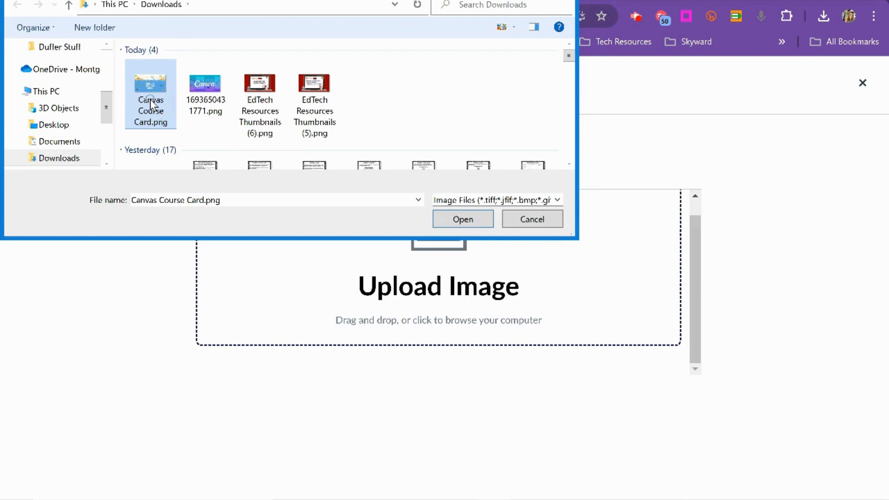
{"action": "left_click", "coordinate": [447, 219]}
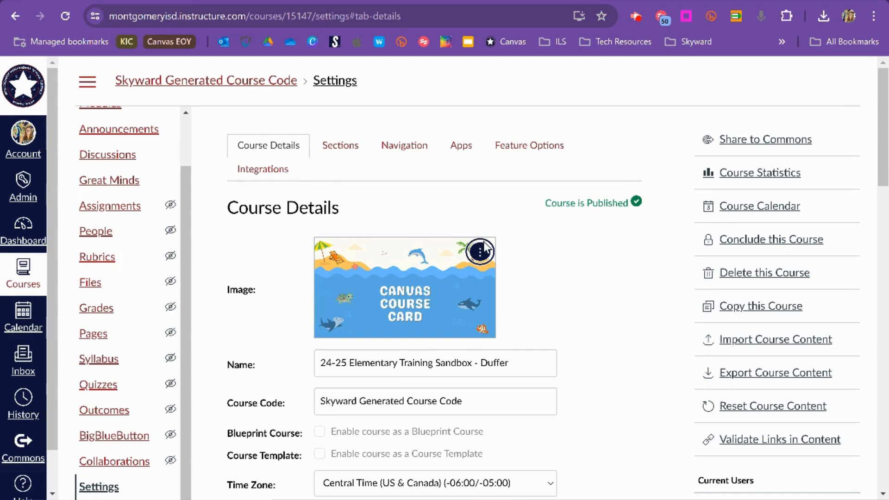
Step: Rename the course to the teacher's title and surname in possessive form followed by "Engineering Class"
{"action": "scroll", "coordinate": [487, 263], "scroll_direction": "down", "scroll_amount": 5}
{"action": "scroll", "coordinate": [487, 263], "scroll_direction": "down", "scroll_amount": 10}
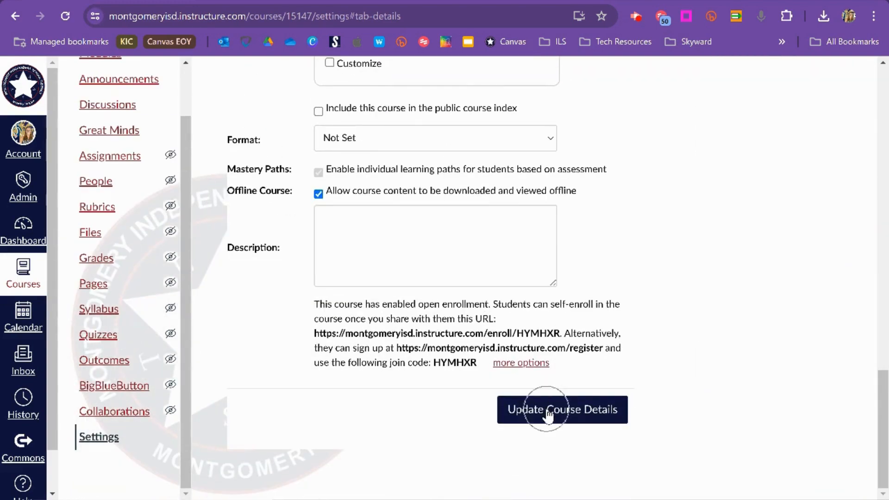
{"action": "scroll", "coordinate": [548, 416], "scroll_direction": "up", "scroll_amount": 15}
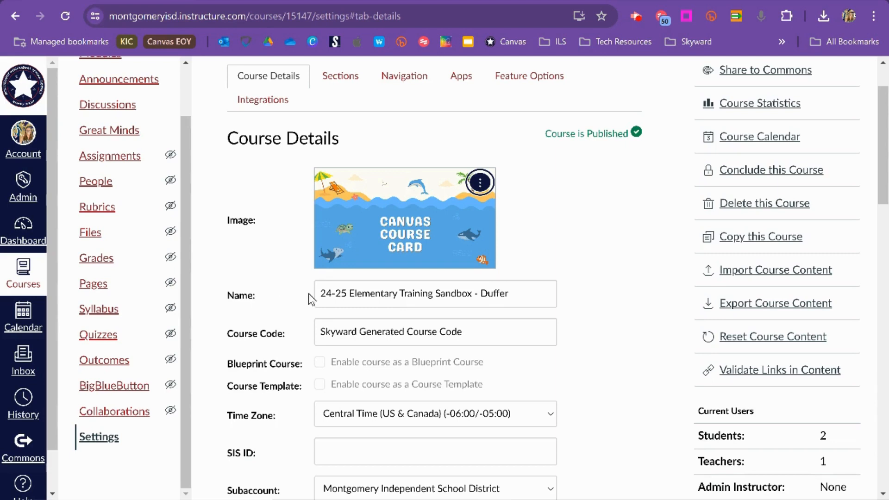
{"action": "left_click", "coordinate": [348, 292]}
{"action": "key", "text": "ctrl+a"}
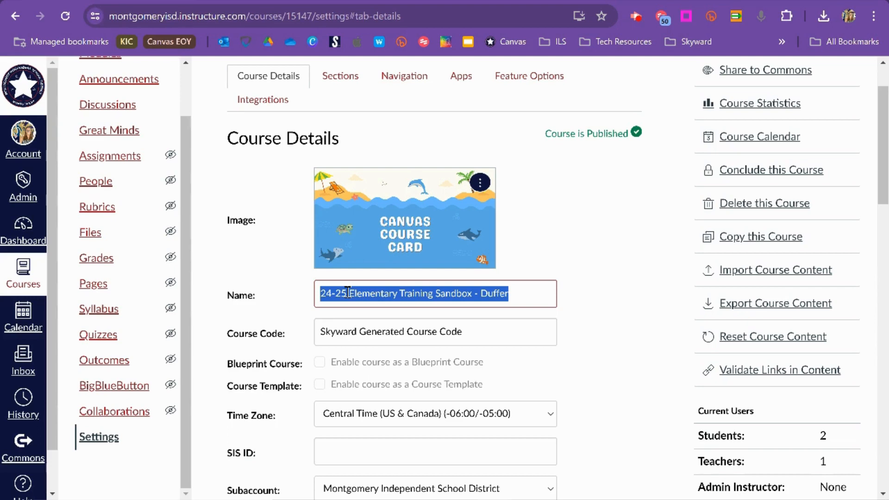
{"action": "type", "text": "M"}
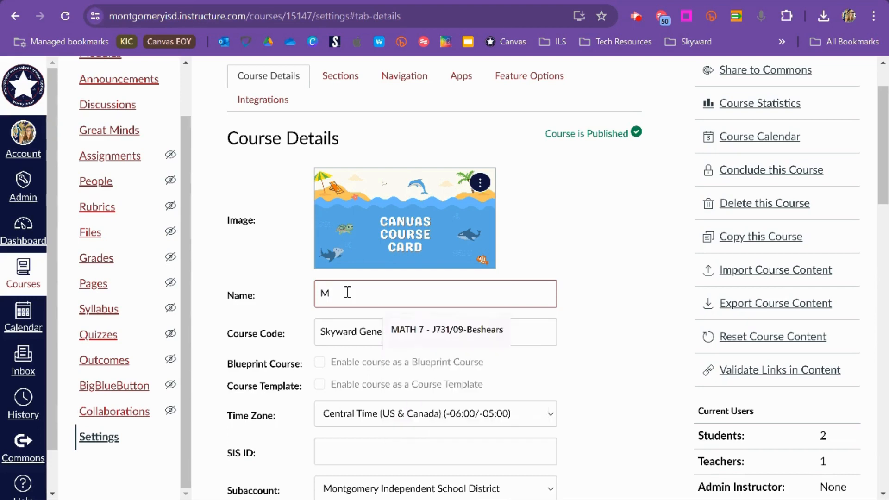
{"action": "type", "text": "rs. Duffer's"}
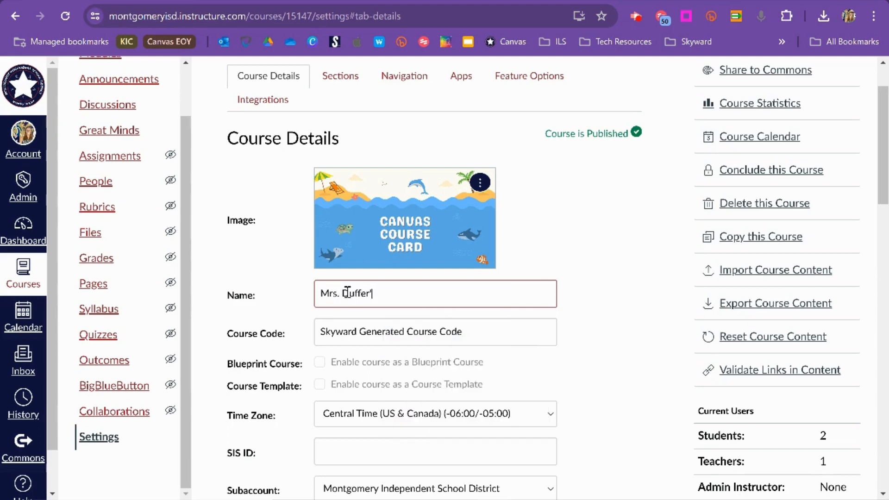
{"action": "type", "text": " Engineering Class"}
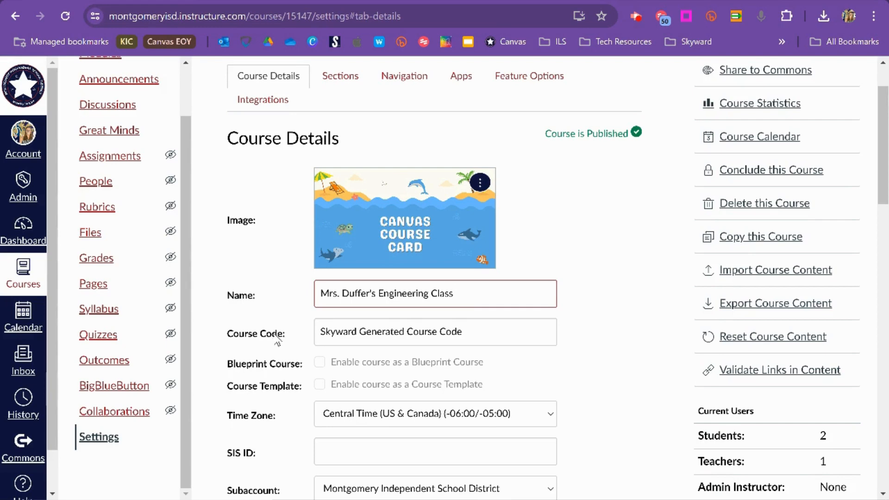
Step: Toggle the restriction on students viewing the course after the term end date
{"action": "scroll", "coordinate": [262, 352], "scroll_direction": "down", "scroll_amount": 1}
{"action": "scroll", "coordinate": [262, 352], "scroll_direction": "down", "scroll_amount": 3}
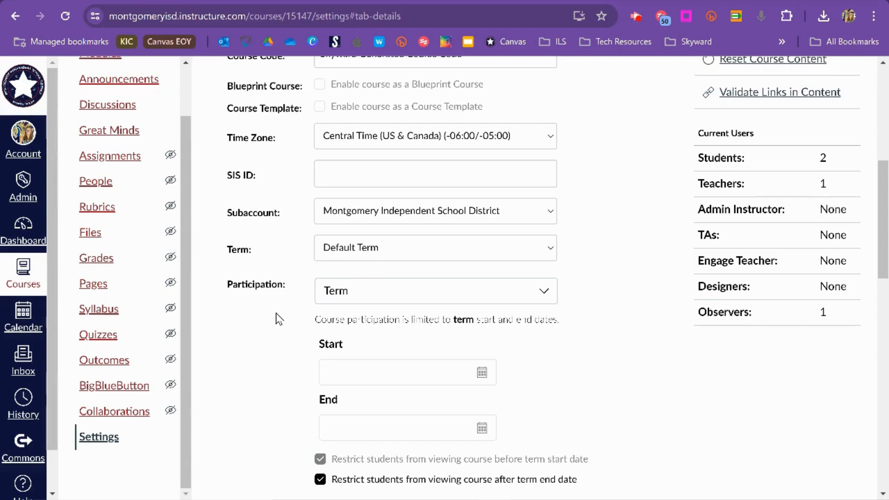
{"action": "scroll", "coordinate": [278, 319], "scroll_direction": "down", "scroll_amount": 1}
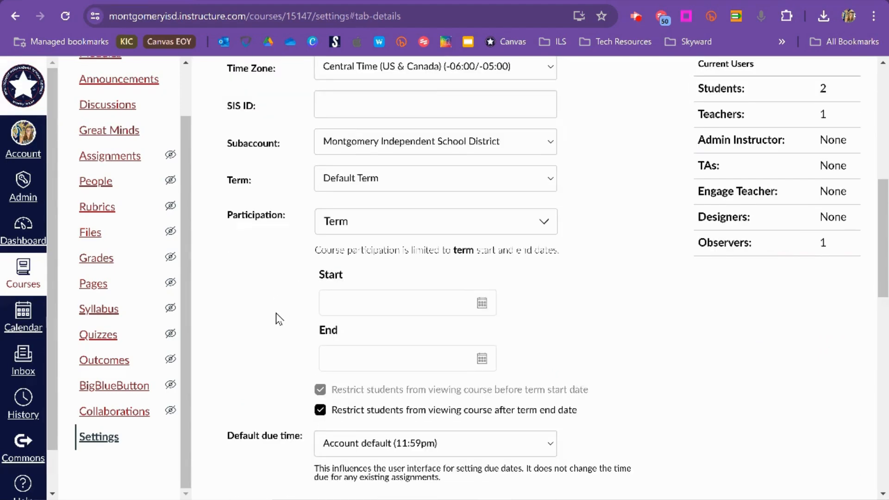
{"action": "scroll", "coordinate": [279, 319], "scroll_direction": "down", "scroll_amount": 3}
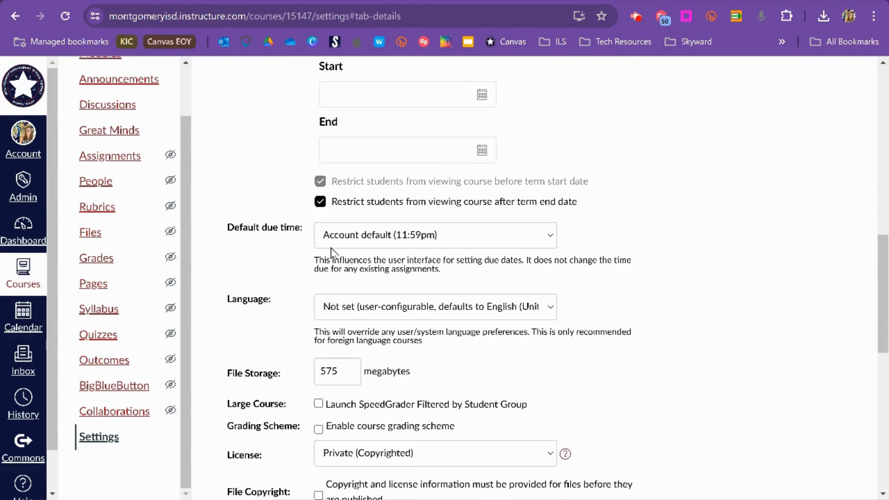
{"action": "left_click", "coordinate": [319, 205]}
Step: Enable launching SpeedGrader filtered by student group for a large course
{"action": "scroll", "coordinate": [282, 246], "scroll_direction": "down", "scroll_amount": 3}
{"action": "scroll", "coordinate": [281, 245], "scroll_direction": "down", "scroll_amount": 2}
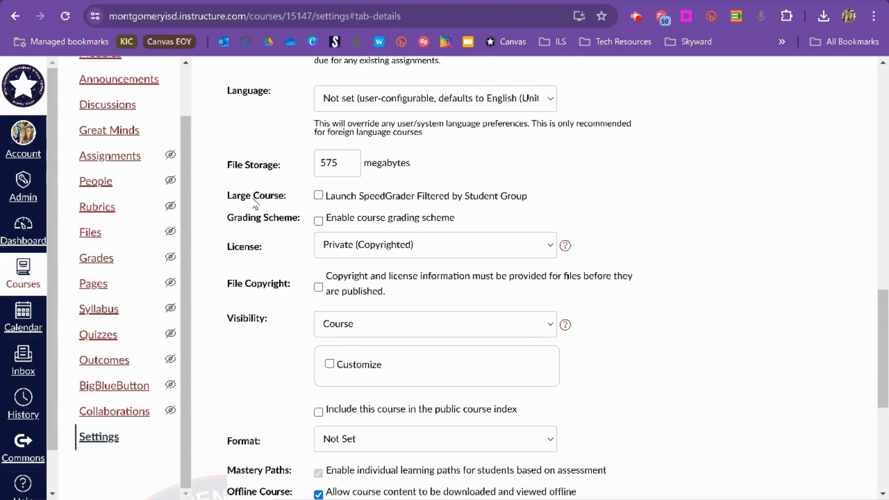
{"action": "left_click", "coordinate": [319, 196]}
{"action": "left_click", "coordinate": [319, 197]}
Step: Expand the additional course options, review the student permissions, and save the updated course details
{"action": "scroll", "coordinate": [288, 245], "scroll_direction": "down", "scroll_amount": 3}
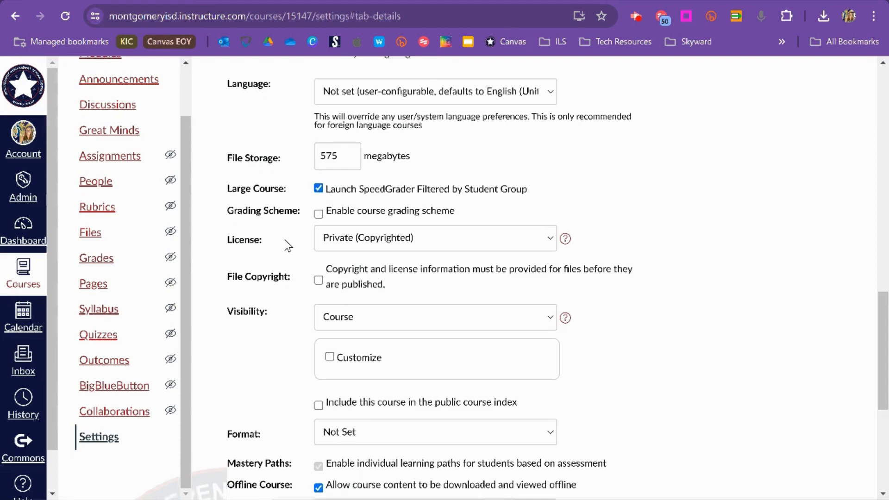
{"action": "scroll", "coordinate": [288, 245], "scroll_direction": "down", "scroll_amount": 3}
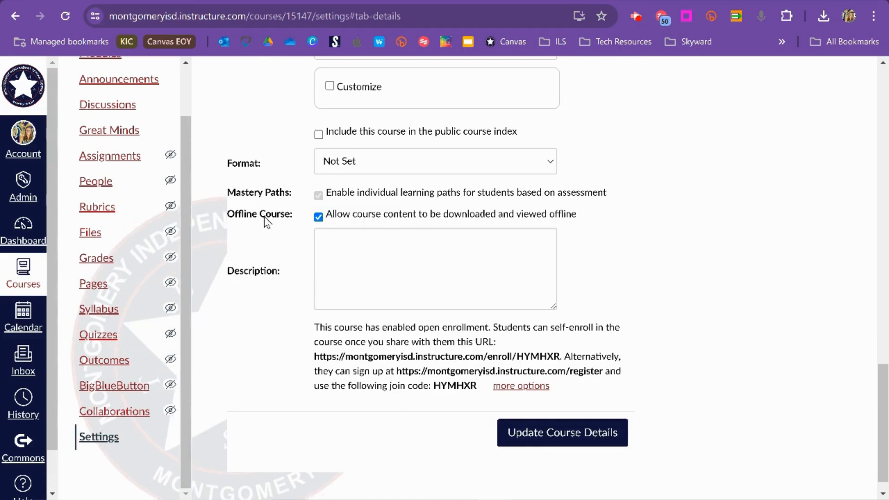
{"action": "scroll", "coordinate": [245, 223], "scroll_direction": "down", "scroll_amount": 1}
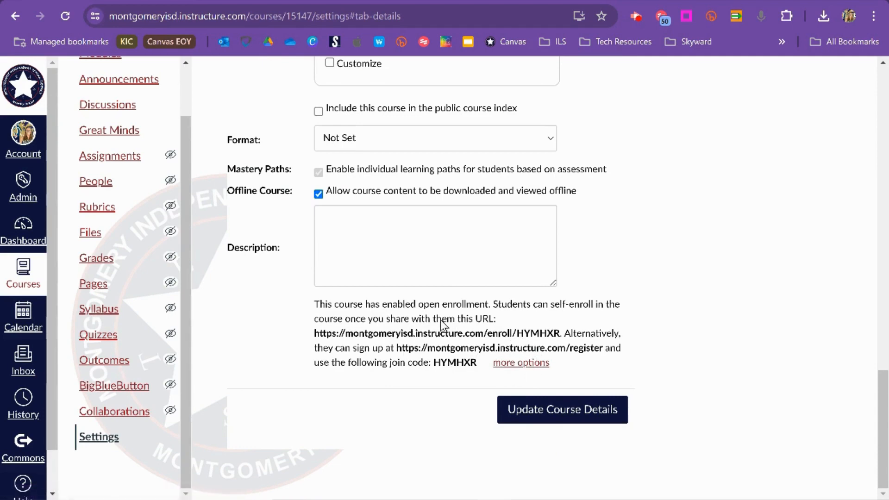
{"action": "left_click", "coordinate": [500, 365]}
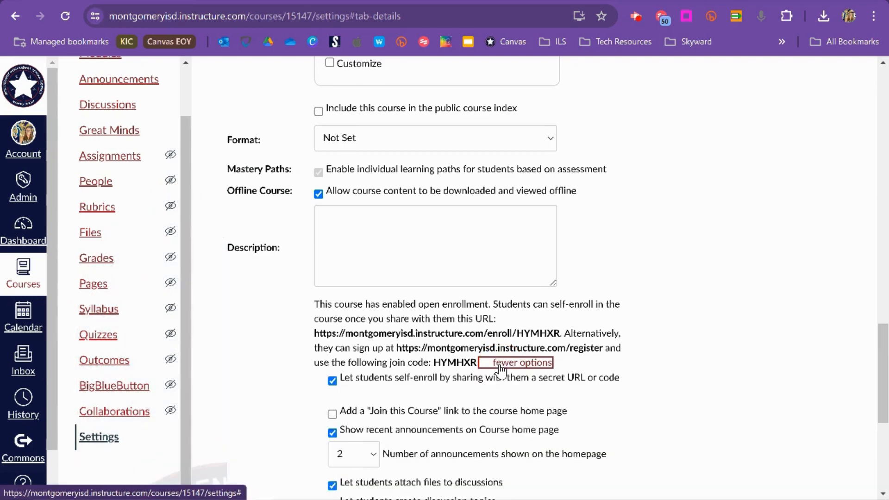
{"action": "scroll", "coordinate": [468, 403], "scroll_direction": "down", "scroll_amount": 3}
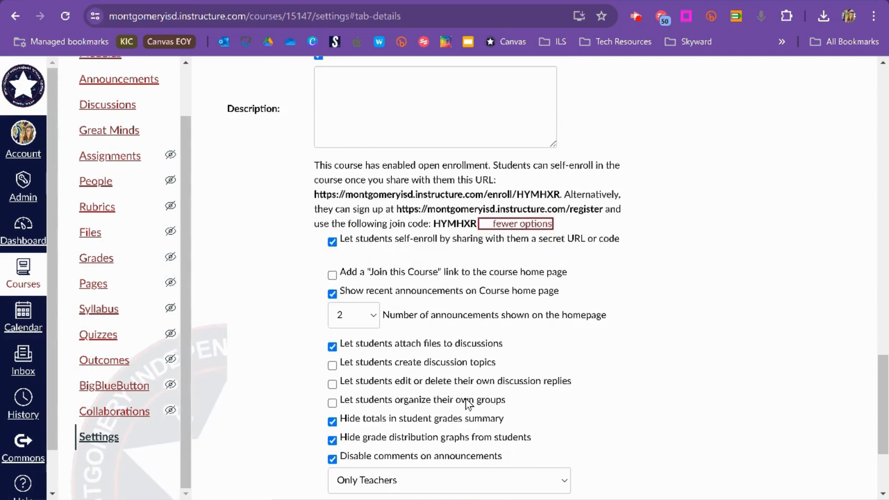
{"action": "scroll", "coordinate": [469, 403], "scroll_direction": "down", "scroll_amount": 1}
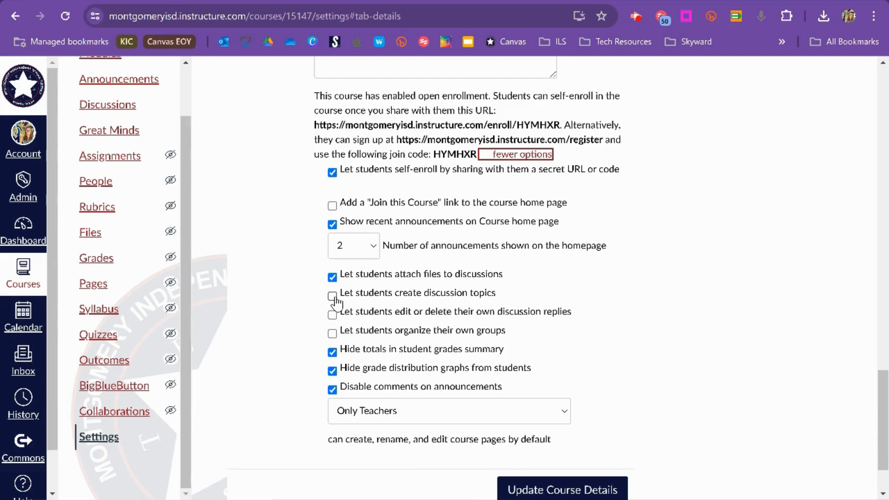
{"action": "scroll", "coordinate": [334, 301], "scroll_direction": "down", "scroll_amount": 3}
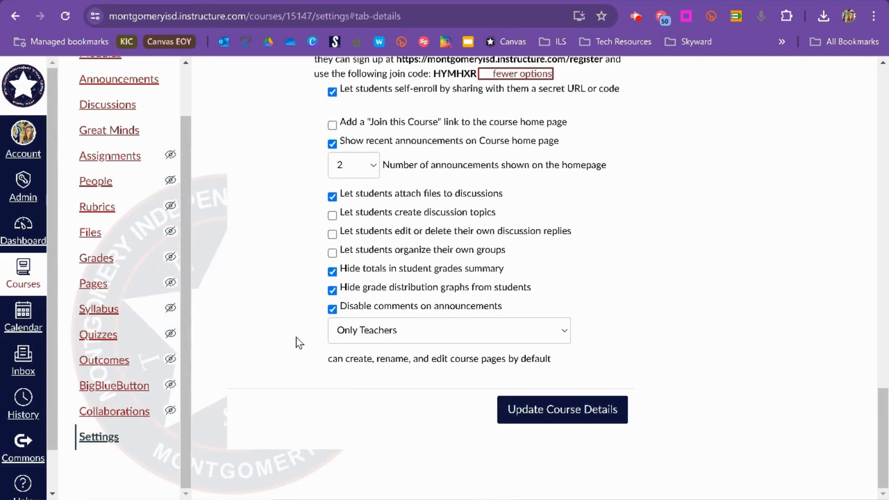
{"action": "left_click", "coordinate": [563, 410]}
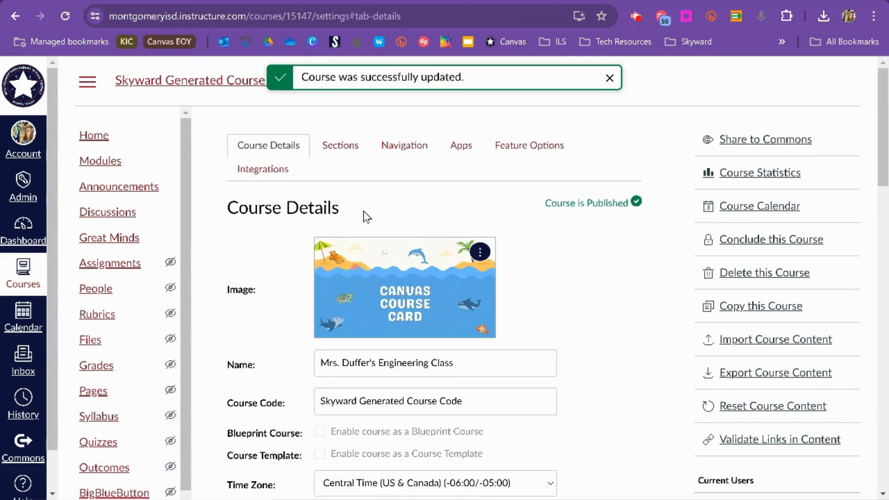
Step: Open the Dashboard in a new tab and check the course card's image and name
{"action": "right_click", "coordinate": [21, 224]}
{"action": "left_click", "coordinate": [46, 238]}
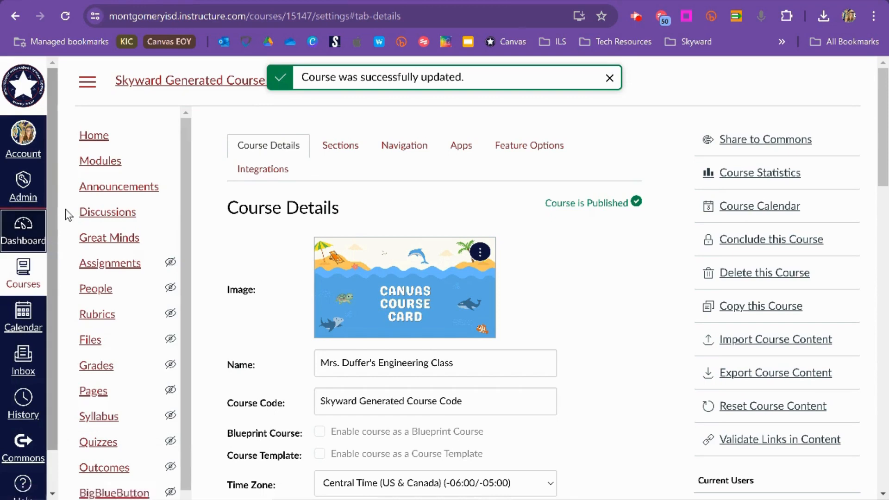
{"action": "left_click", "coordinate": [250, 2]}
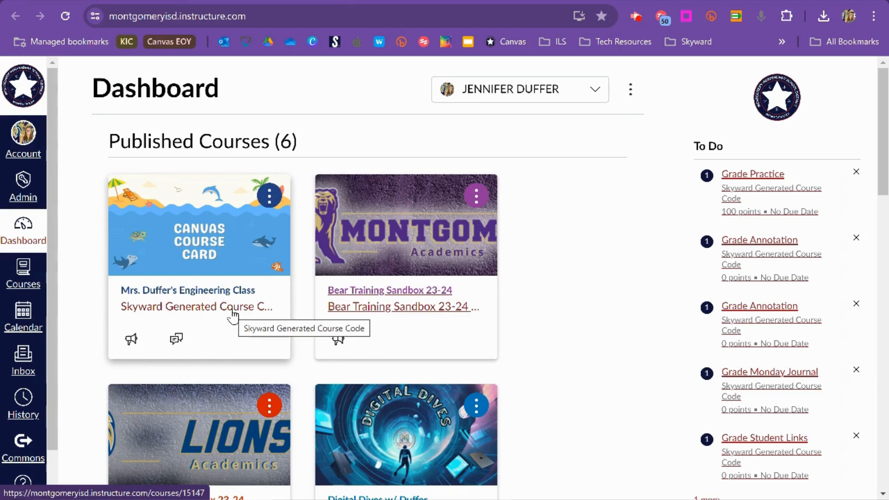
{"action": "left_click", "coordinate": [166, 291]}
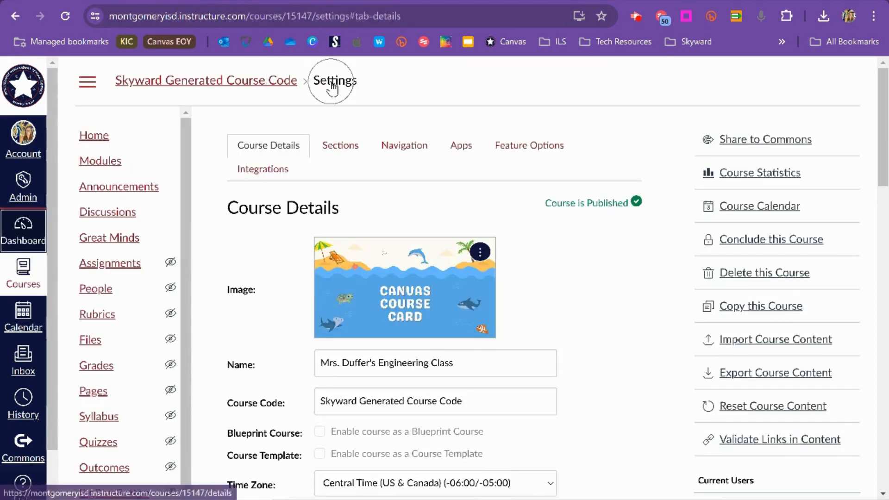
Step: Display the Navigation settings for the course
{"action": "scroll", "coordinate": [109, 157], "scroll_direction": "down", "scroll_amount": 1}
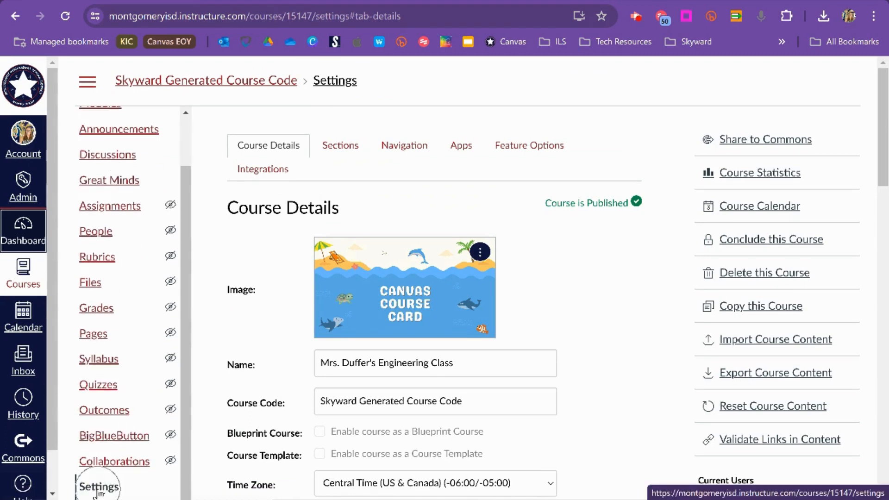
{"action": "left_click", "coordinate": [414, 152]}
{"action": "left_click", "coordinate": [413, 151]}
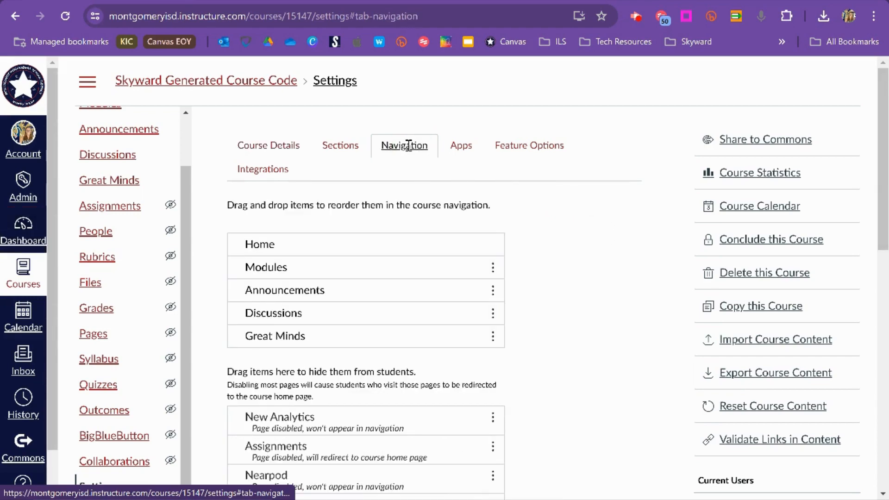
{"action": "left_click", "coordinate": [409, 145]}
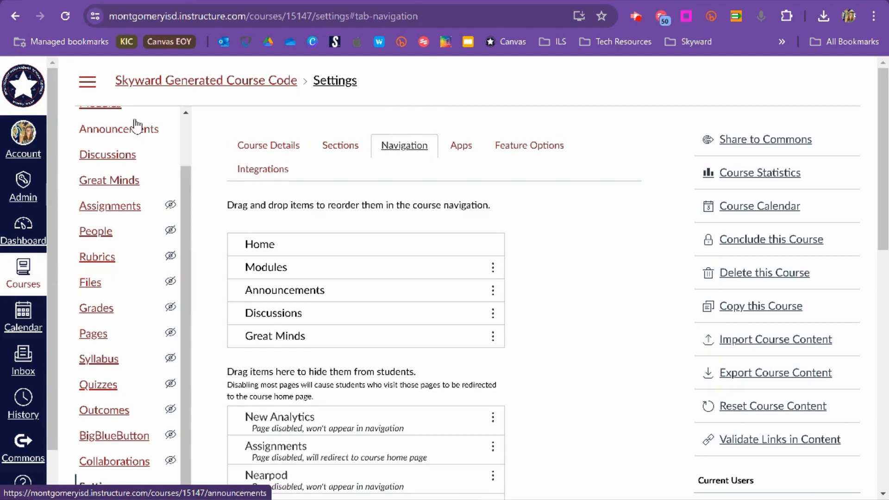
Step: Move Great Minds and Discussions to the items hidden from students in the course navigation, and save the changes
{"action": "scroll", "coordinate": [131, 200], "scroll_direction": "up", "scroll_amount": 2}
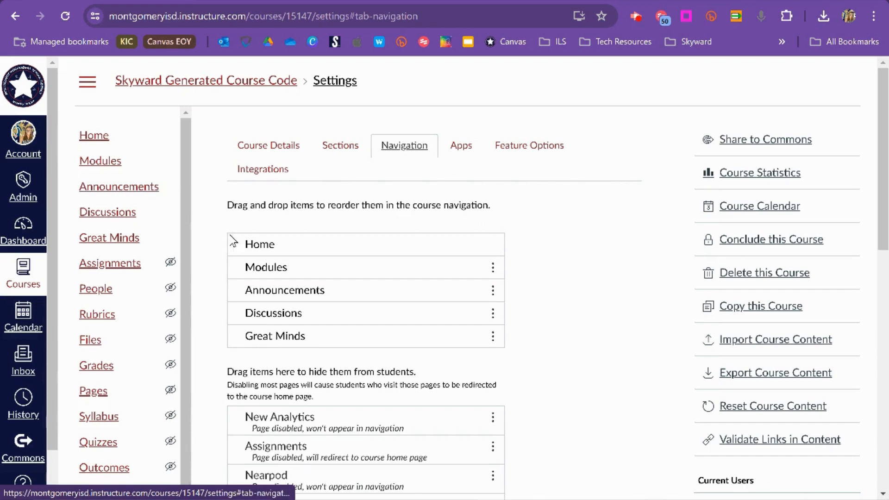
{"action": "left_click", "coordinate": [268, 339]}
{"action": "left_click", "coordinate": [267, 339]}
{"action": "left_click", "coordinate": [267, 339]}
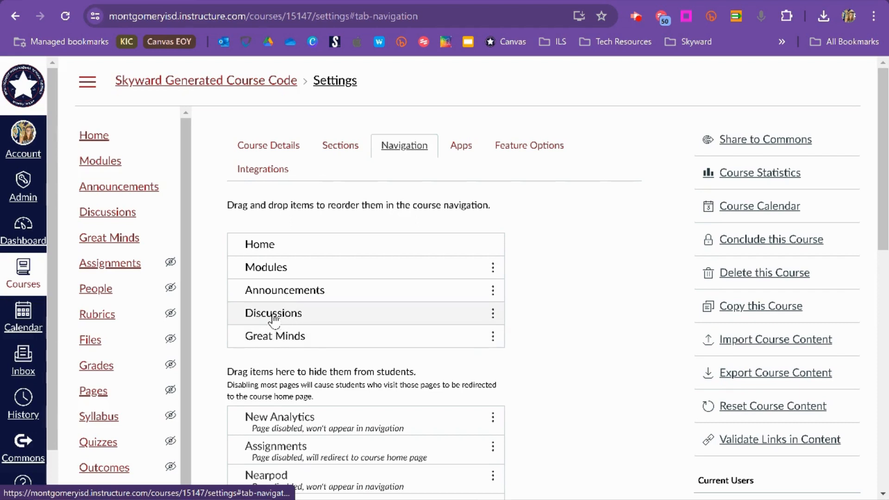
{"action": "left_click_drag", "start_coordinate": [278, 337], "coordinate": [274, 401]}
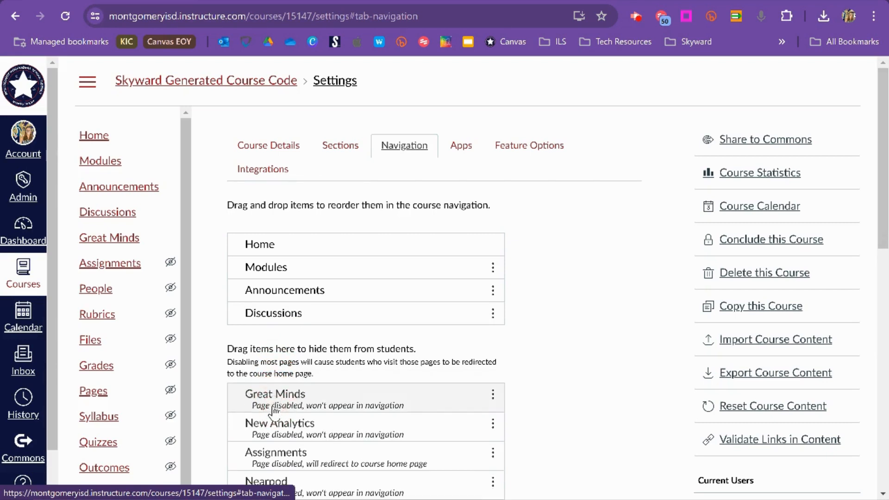
{"action": "left_click_drag", "start_coordinate": [294, 322], "coordinate": [295, 370]}
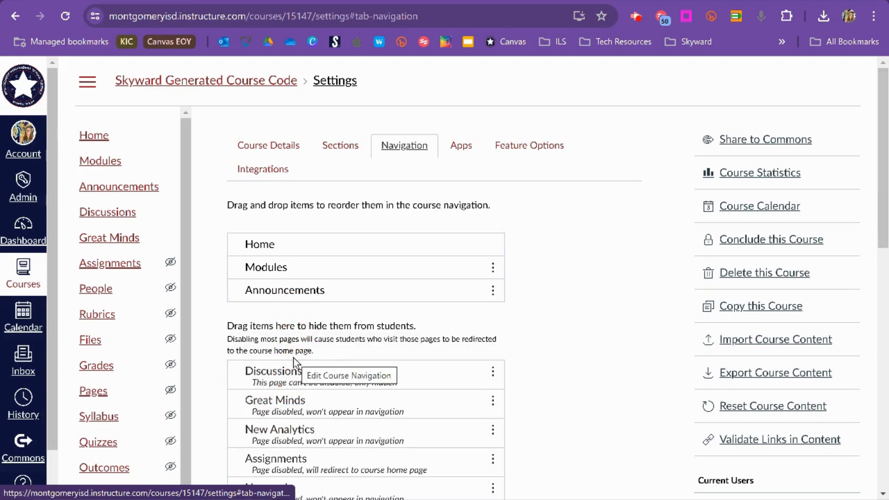
{"action": "scroll", "coordinate": [425, 337], "scroll_direction": "down", "scroll_amount": 5}
{"action": "scroll", "coordinate": [424, 341], "scroll_direction": "down", "scroll_amount": 8}
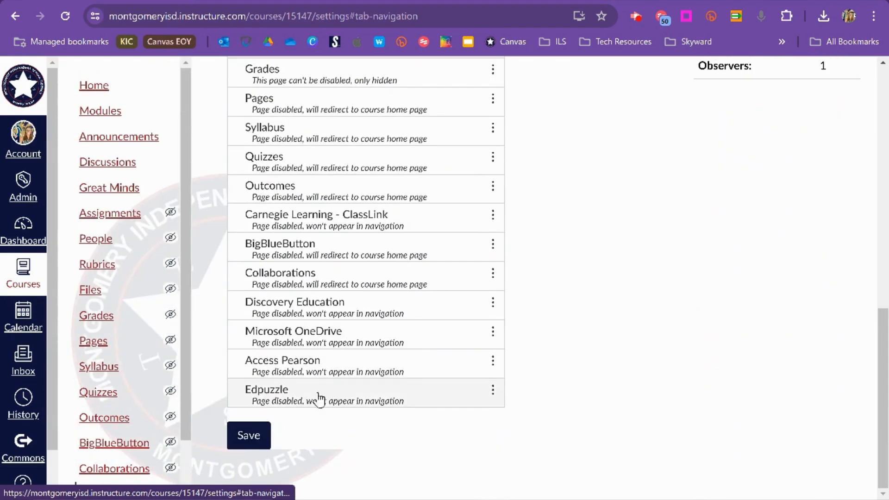
{"action": "left_click", "coordinate": [249, 436]}
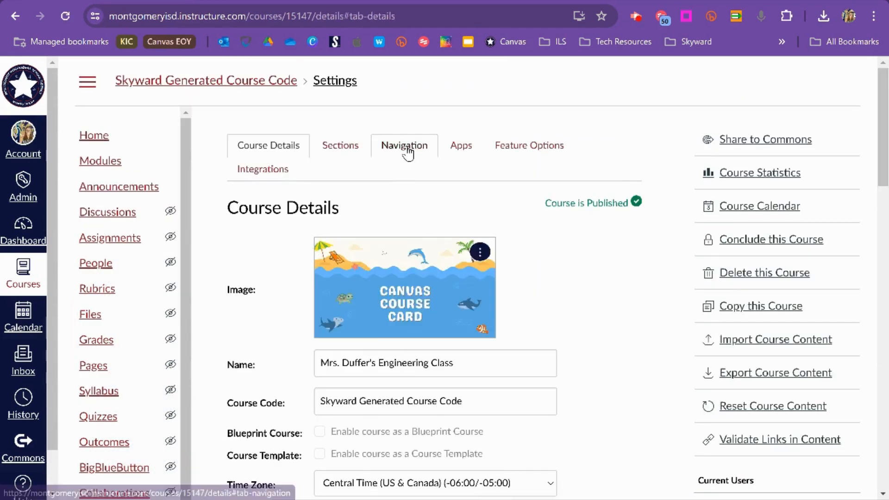
Step: Review the saved order of visible and hidden items in the Navigation settings, and return to the Course Details
{"action": "left_click", "coordinate": [406, 149]}
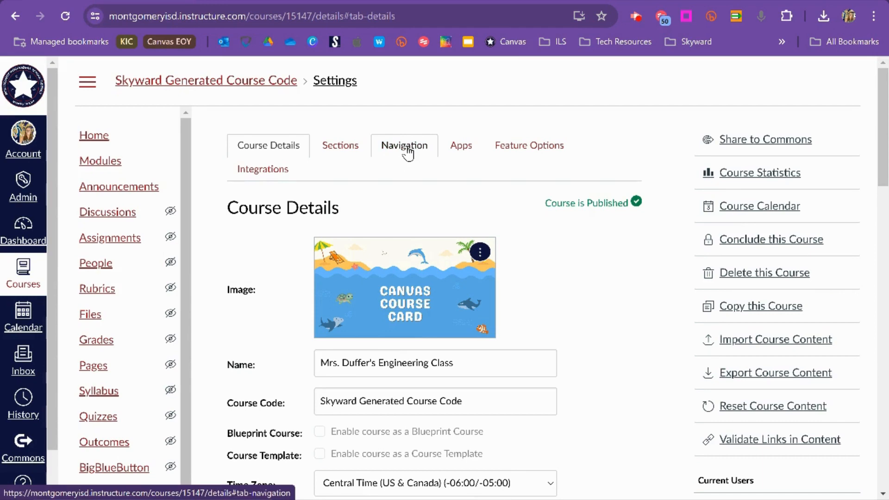
{"action": "left_click", "coordinate": [405, 144]}
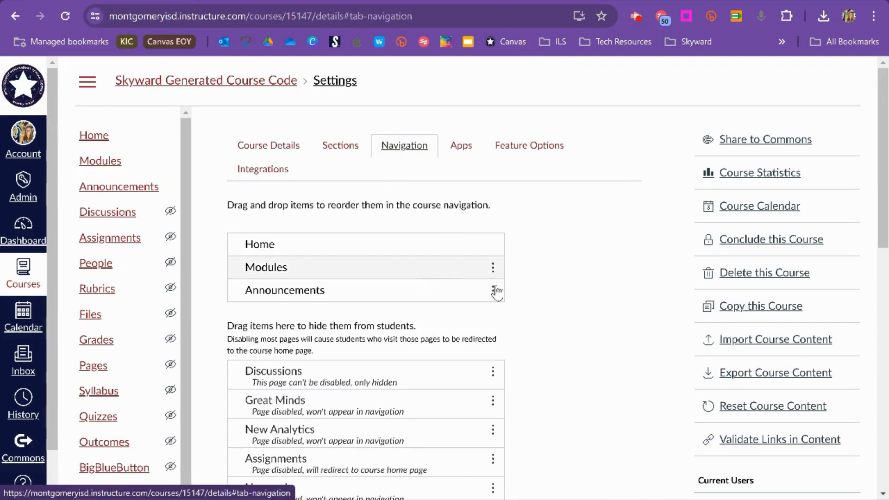
{"action": "scroll", "coordinate": [375, 382], "scroll_direction": "down", "scroll_amount": 1}
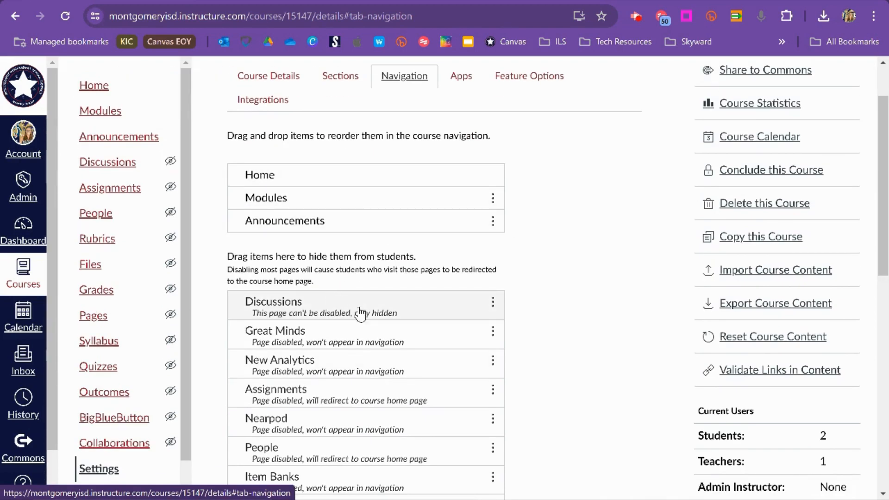
{"action": "scroll", "coordinate": [361, 329], "scroll_direction": "up", "scroll_amount": 1}
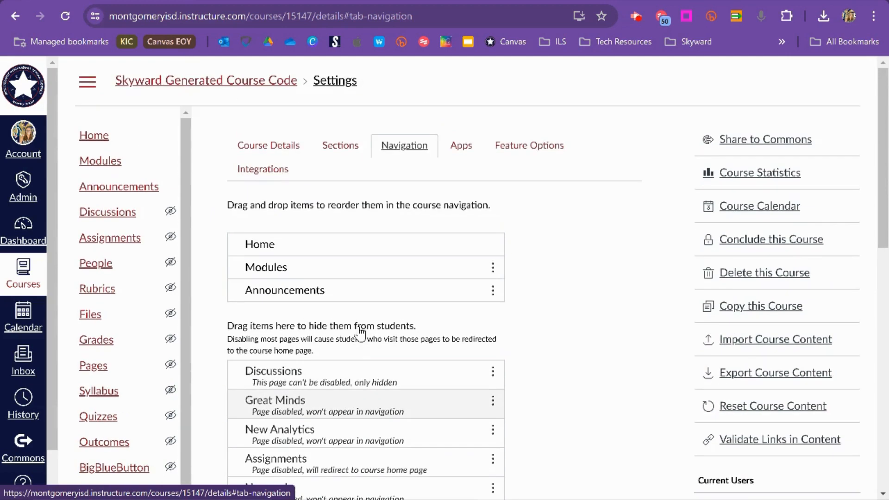
{"action": "left_click", "coordinate": [286, 145]}
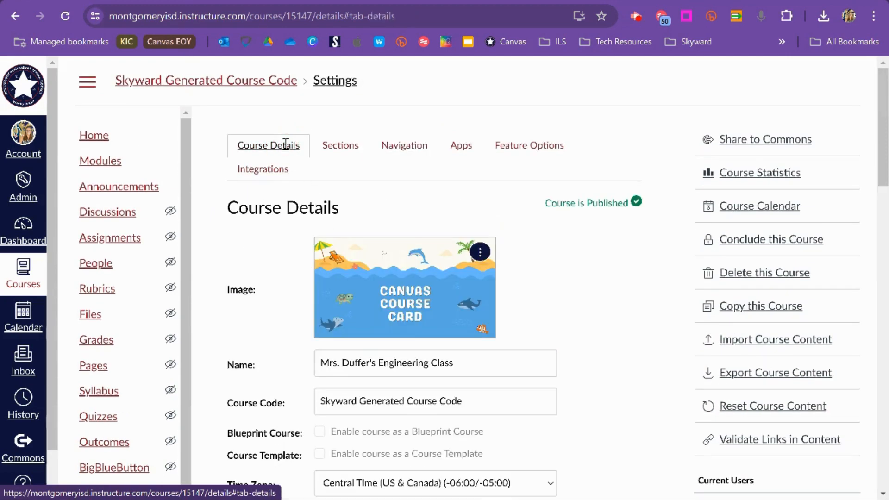